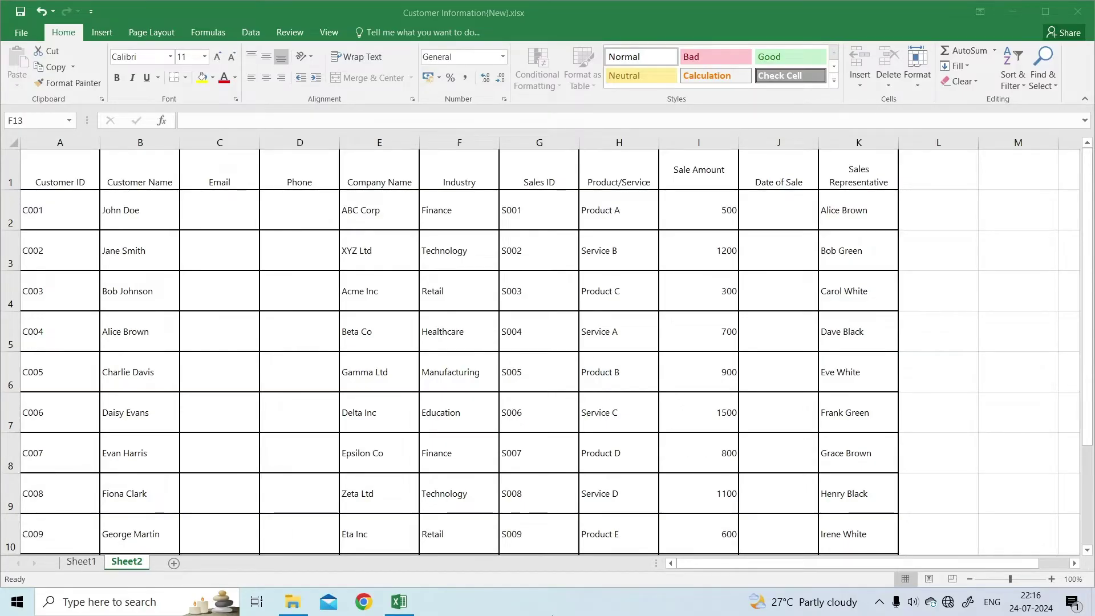
Close the Customer Information(New).xlsx workbook window to return to File Explorer.
{"action": "left_click", "coordinate": [1065, 13]}
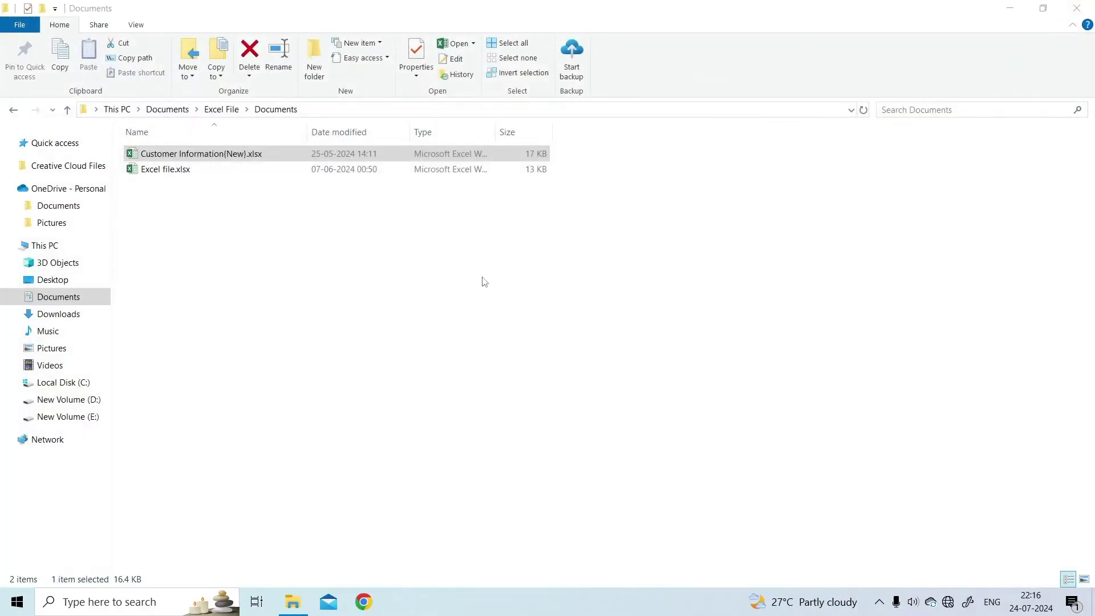
Rename Customer Information(New).xlsx to Customer Information New.xlsx by removing the brackets.
{"action": "left_click", "coordinate": [399, 338]}
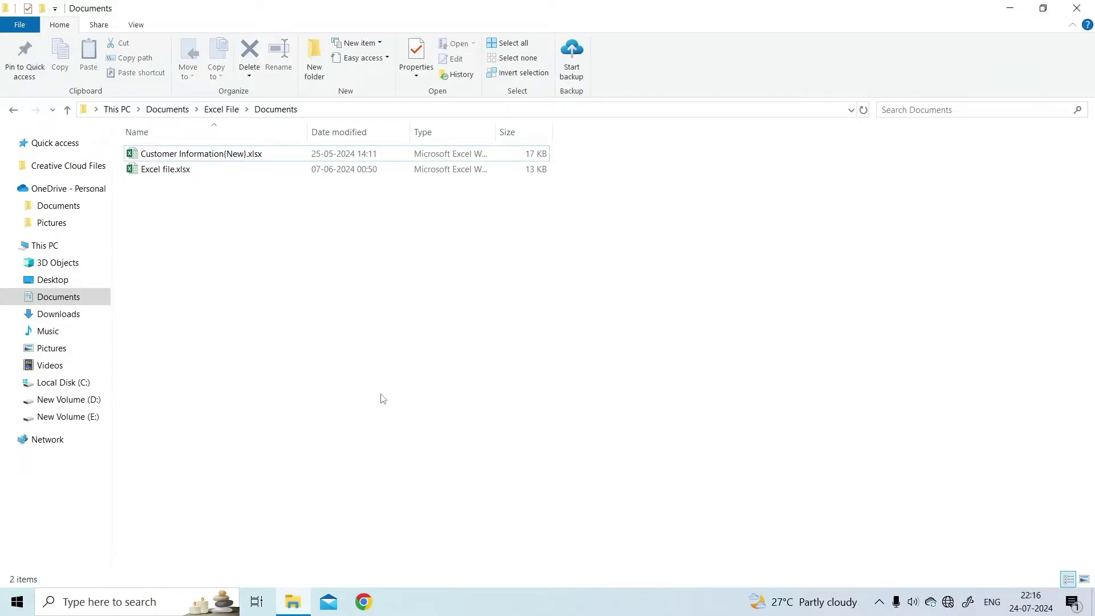
{"action": "left_click", "coordinate": [204, 154]}
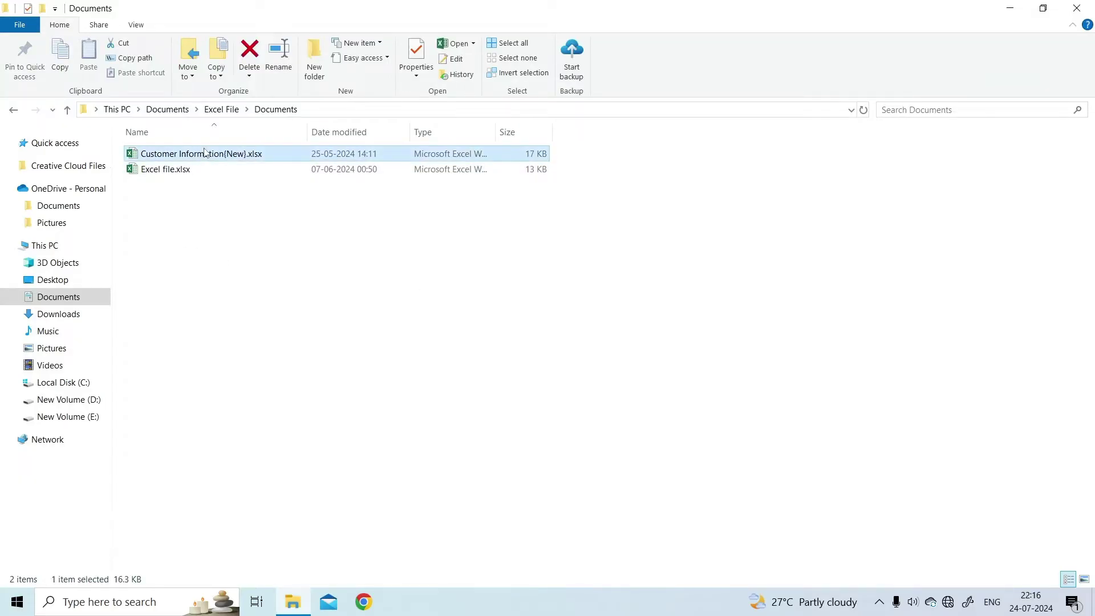
{"action": "right_click", "coordinate": [242, 153]}
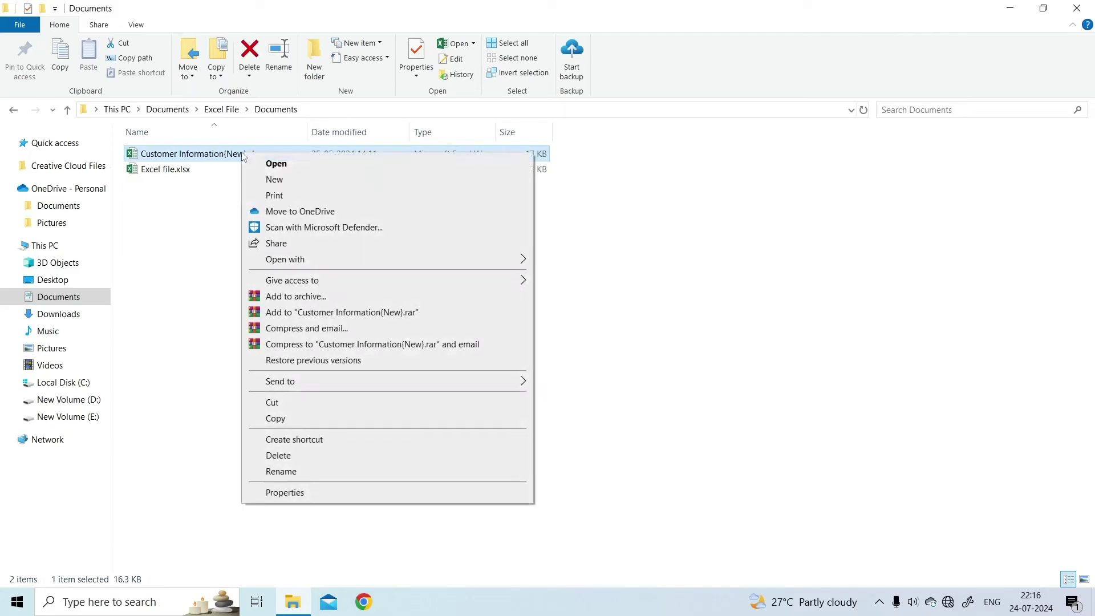
{"action": "left_click", "coordinate": [288, 471]}
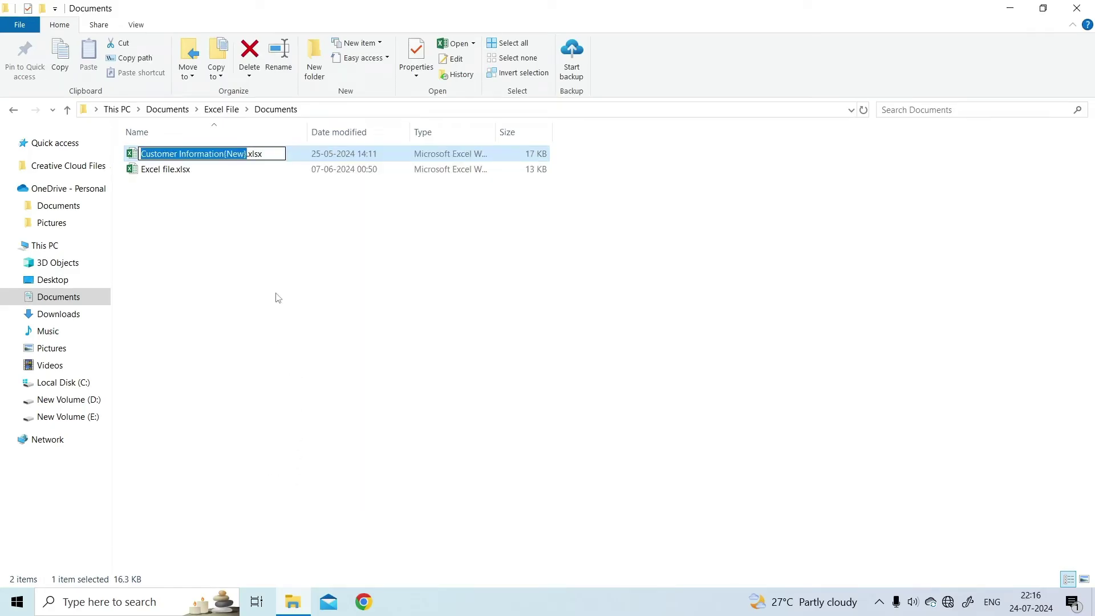
{"action": "left_click", "coordinate": [227, 154]}
{"action": "key", "text": "BackSpace"}
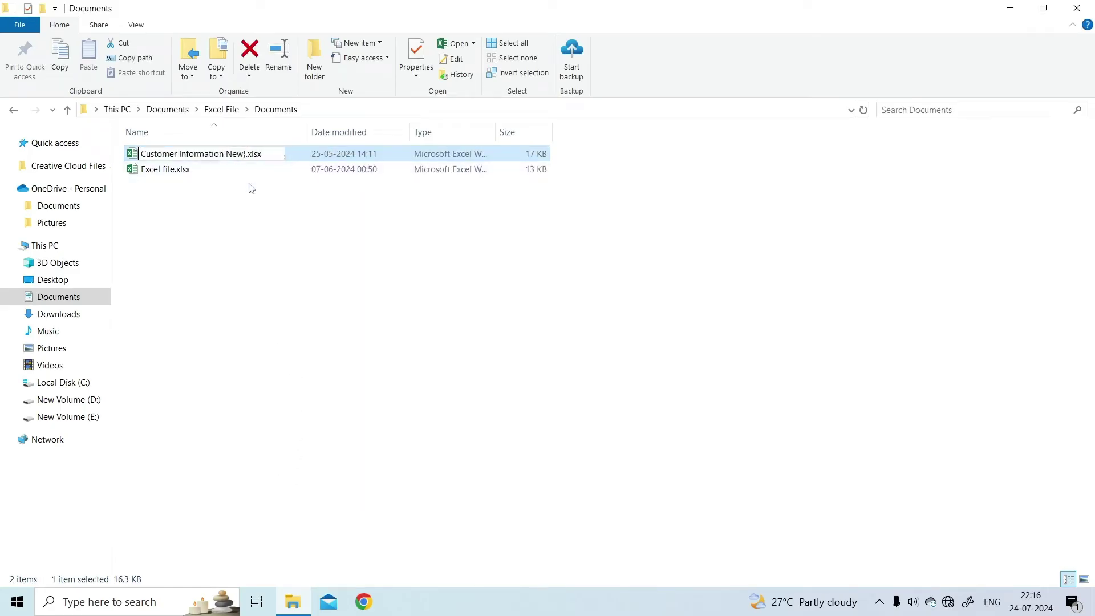
{"action": "key", "text": "Right"}
{"action": "key", "text": "Right"}
{"action": "key", "text": "Right"}
{"action": "key", "text": "Delete"}
{"action": "left_click", "coordinate": [363, 292]}
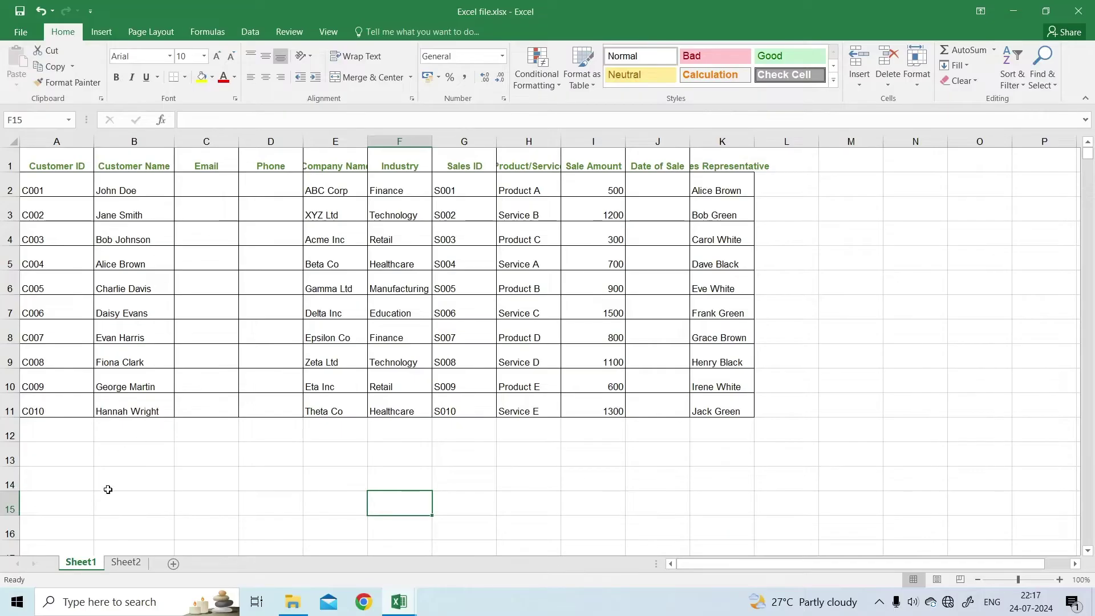
Create a pivot table from the A1:B11 data on a new worksheet.
{"action": "left_click", "coordinate": [108, 485]}
{"action": "left_click", "coordinate": [41, 158]}
{"action": "left_click", "coordinate": [169, 399], "text": "shift"}
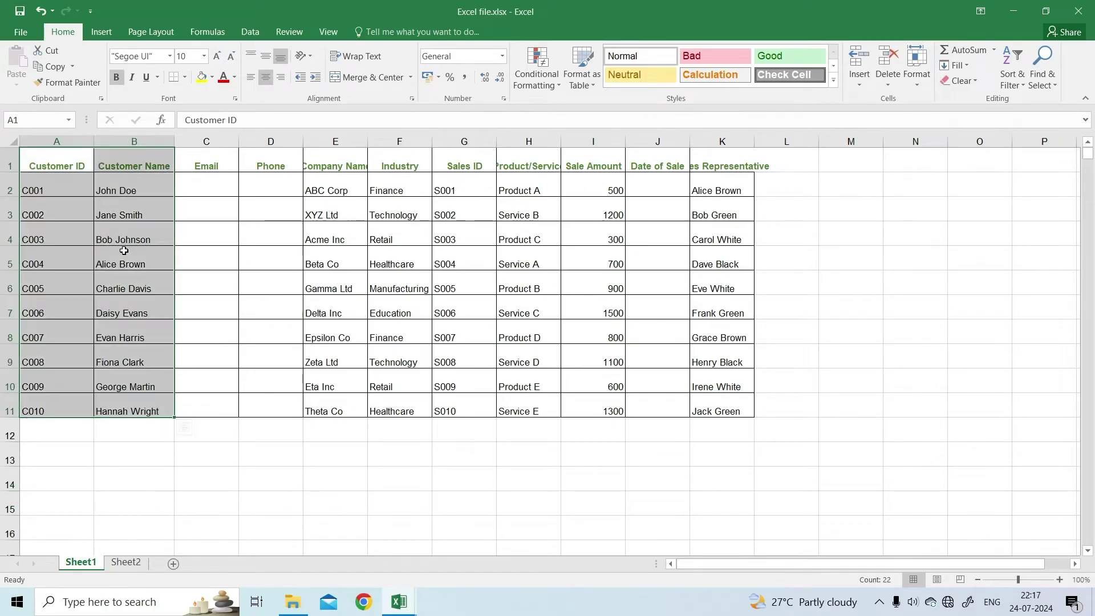
{"action": "left_click", "coordinate": [102, 32]}
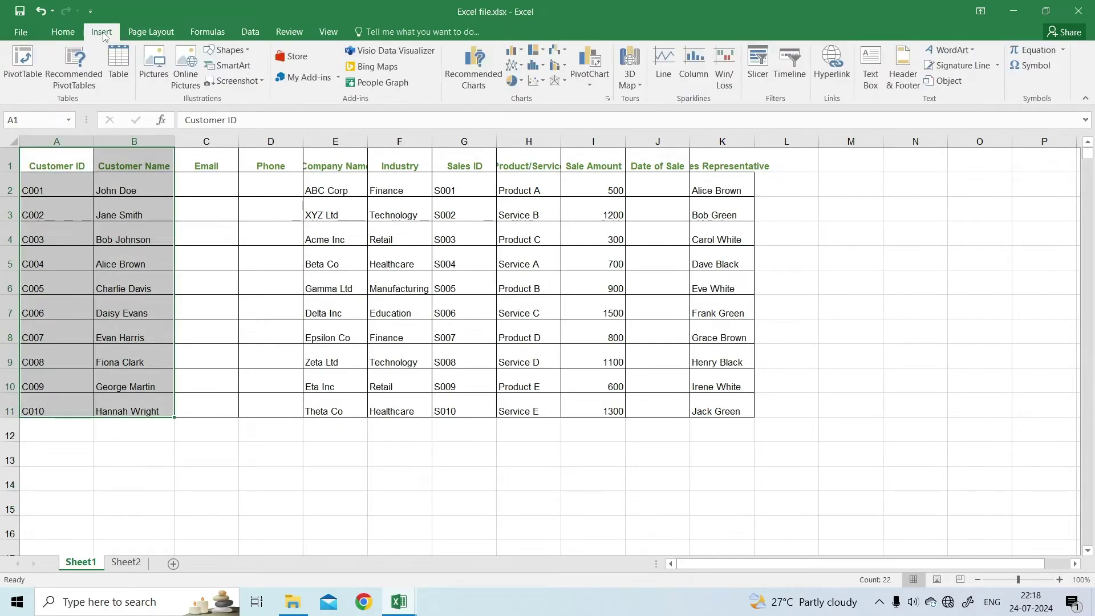
{"action": "left_click", "coordinate": [20, 71]}
{"action": "left_click", "coordinate": [423, 403]}
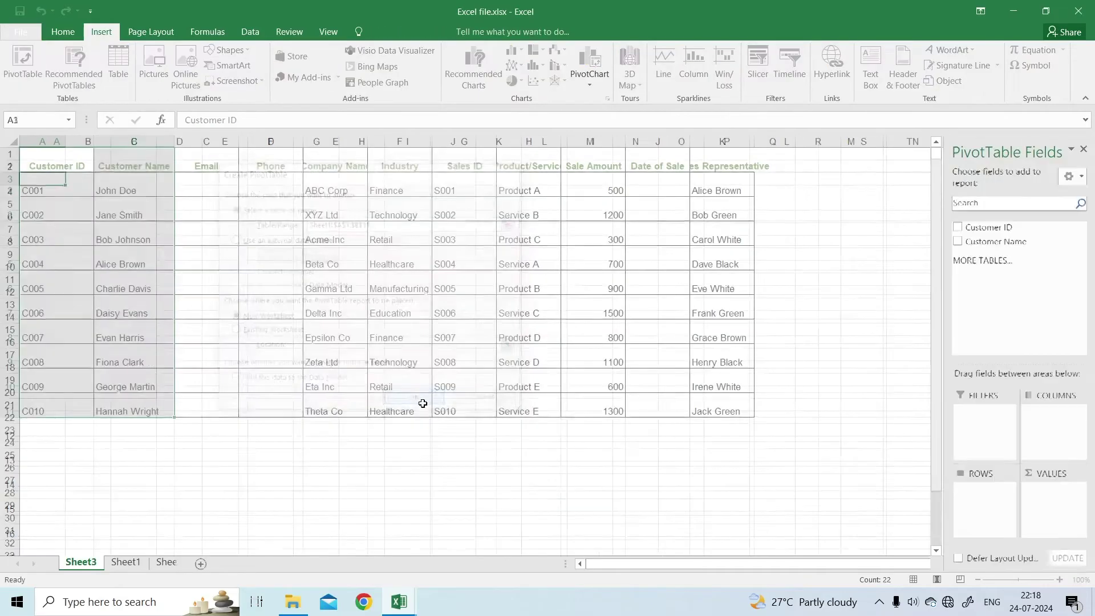
Put Customer ID in the pivot rows, leaving Customer Name out, and refresh the pivot.
{"action": "left_click", "coordinate": [958, 226]}
{"action": "left_click", "coordinate": [959, 242]}
{"action": "left_click", "coordinate": [959, 242]}
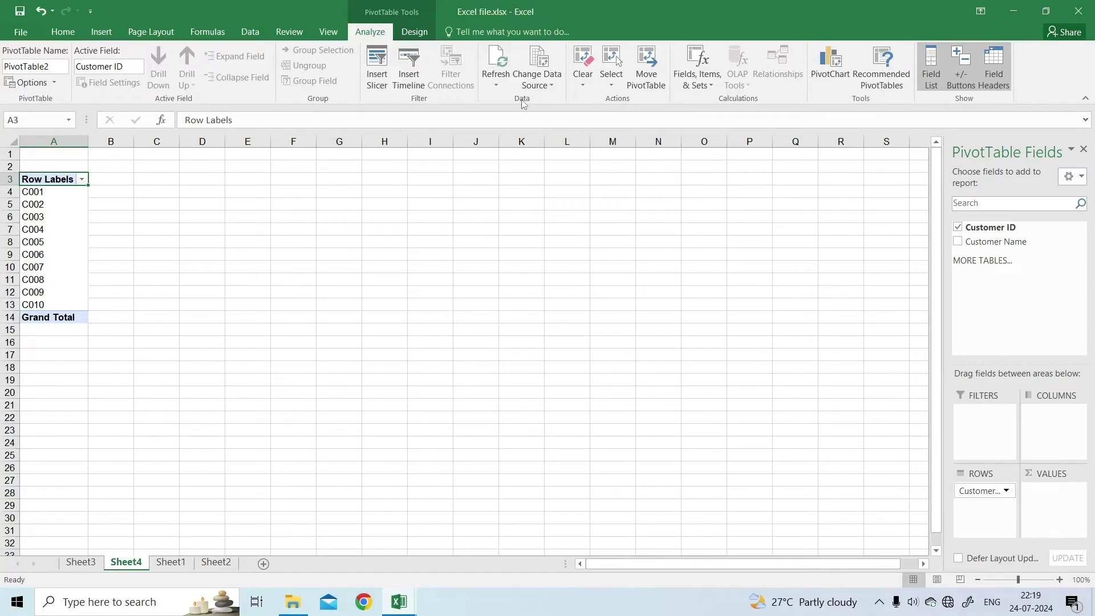
{"action": "left_click", "coordinate": [496, 80]}
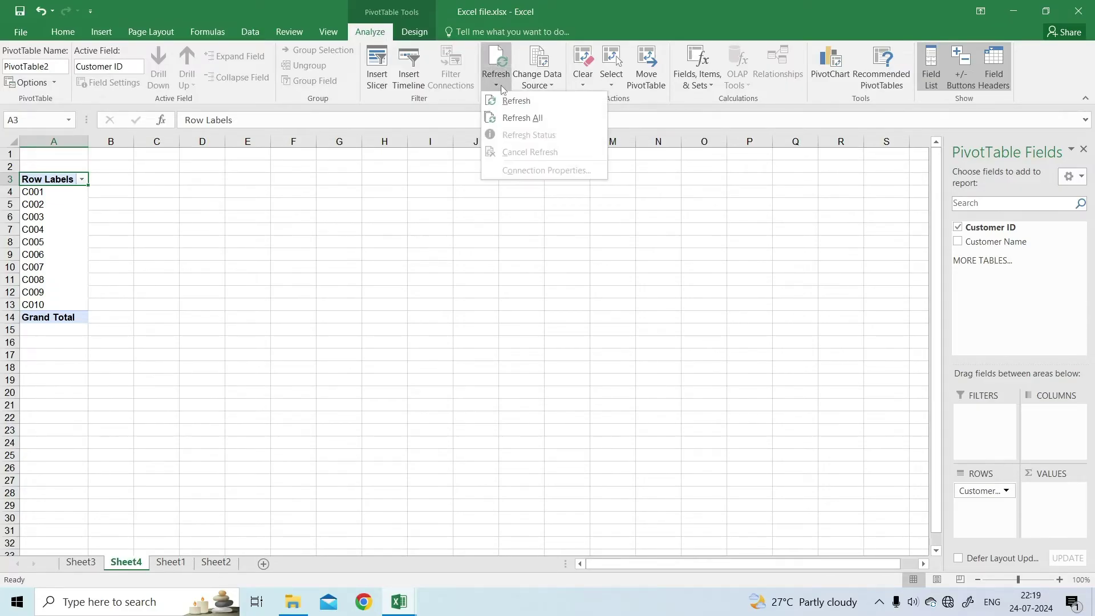
{"action": "left_click", "coordinate": [525, 103]}
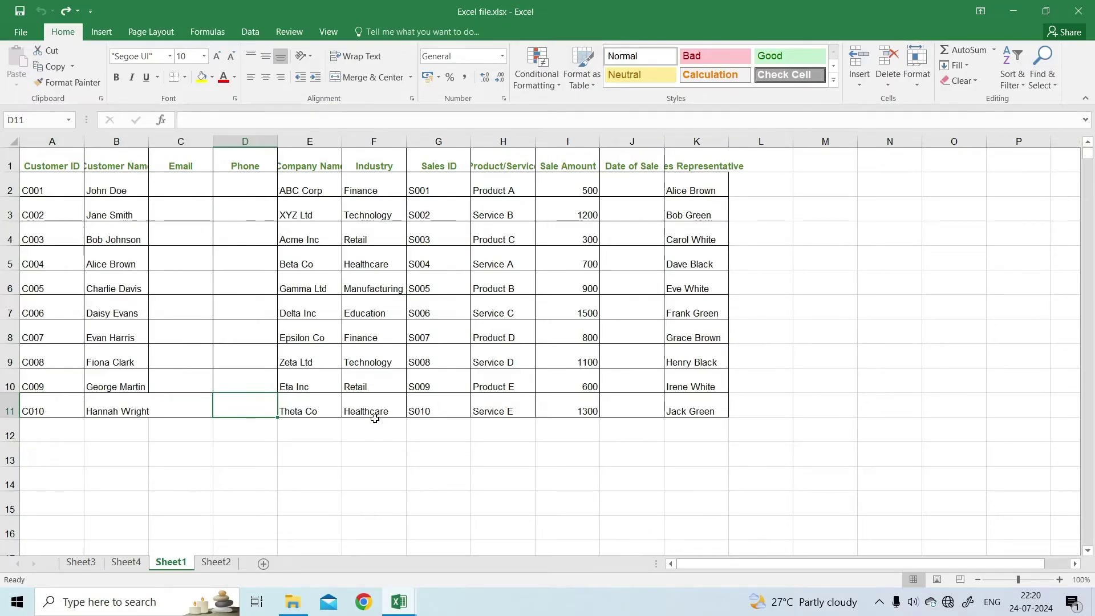
Save a local copy of the workbook on This PC as New file.xlsx.
{"action": "left_click", "coordinate": [24, 35]}
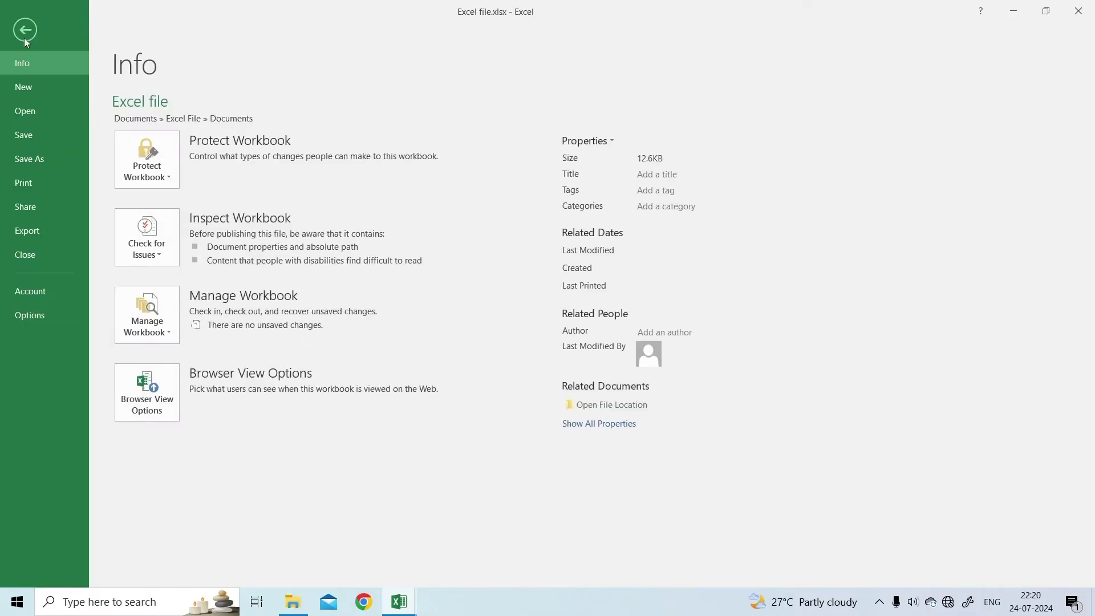
{"action": "left_click", "coordinate": [51, 157]}
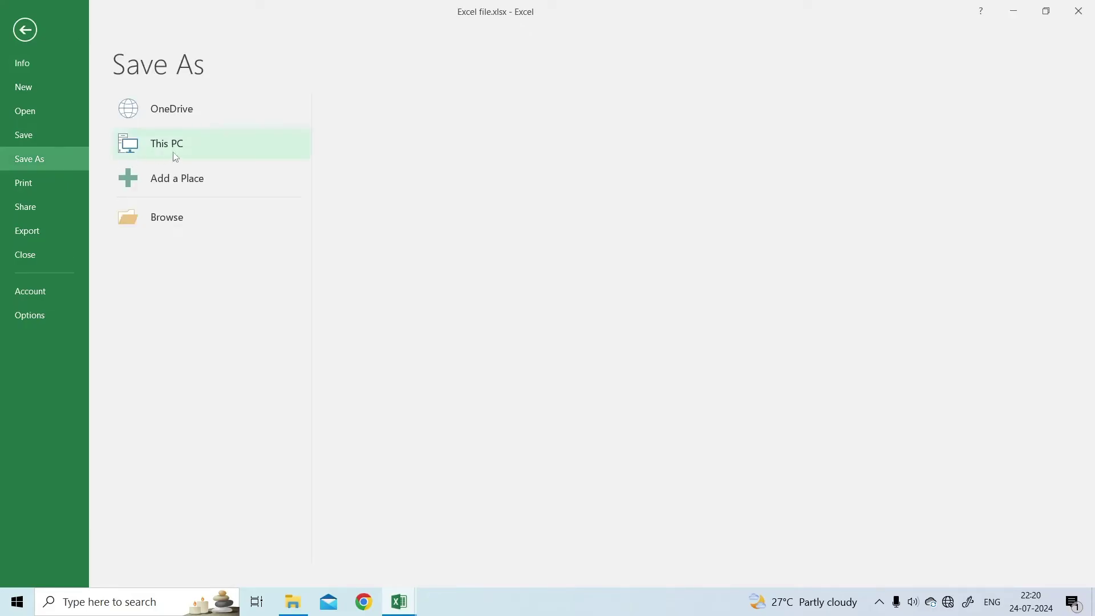
{"action": "double_click", "coordinate": [220, 143]}
{"action": "type", "text": "New file.xlsx"}
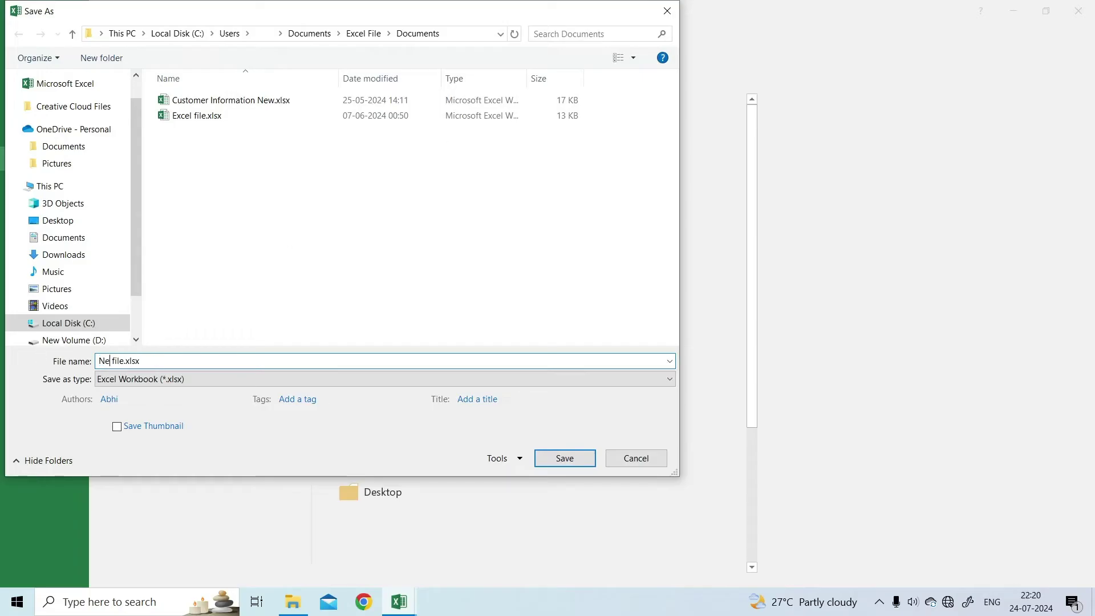
{"action": "left_click", "coordinate": [563, 459]}
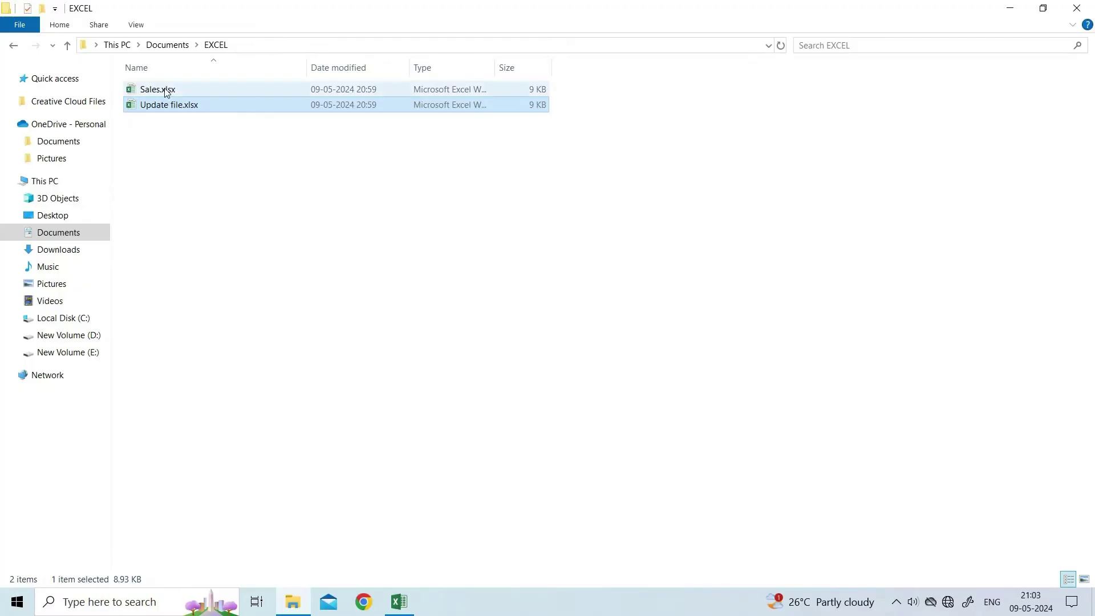
From the Sales workbook, open Update file.xlsx using Open and Repair and confirm the repair.
{"action": "double_click", "coordinate": [164, 91]}
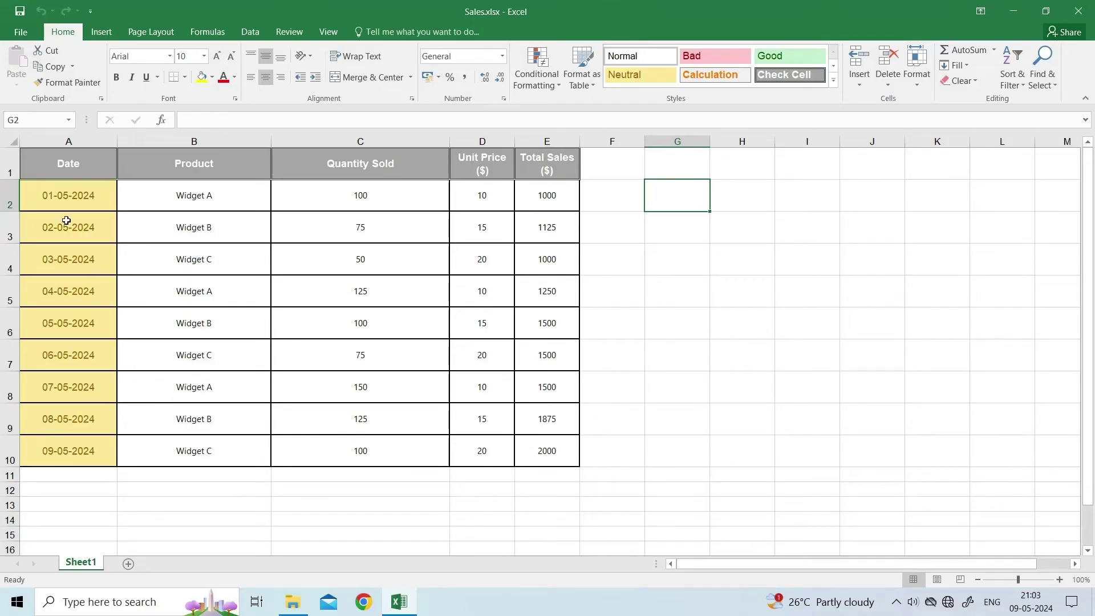
{"action": "left_click", "coordinate": [21, 32]}
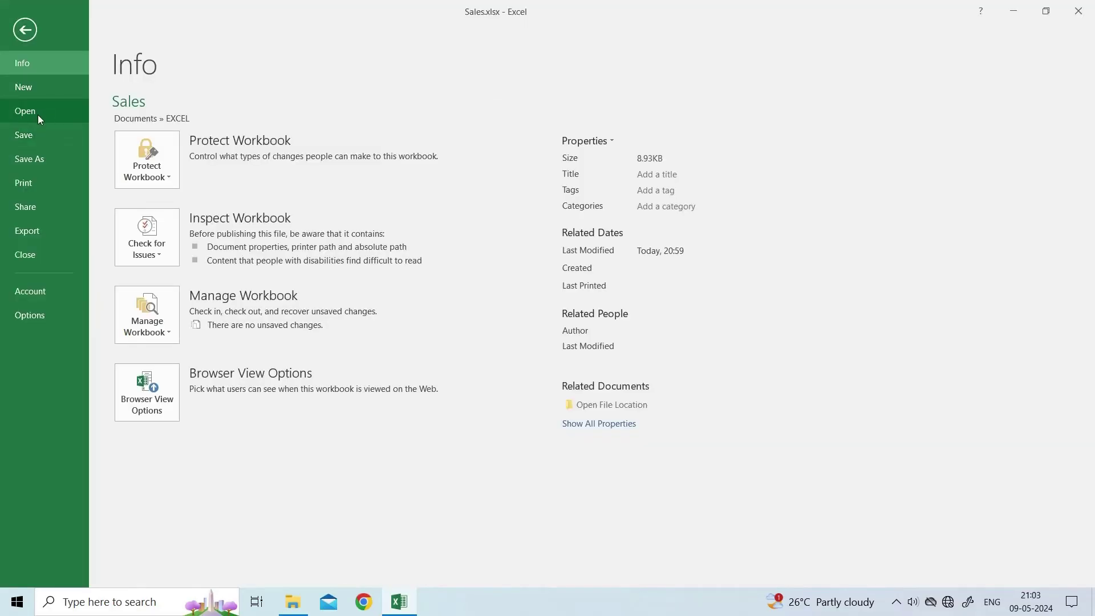
{"action": "left_click", "coordinate": [38, 115]}
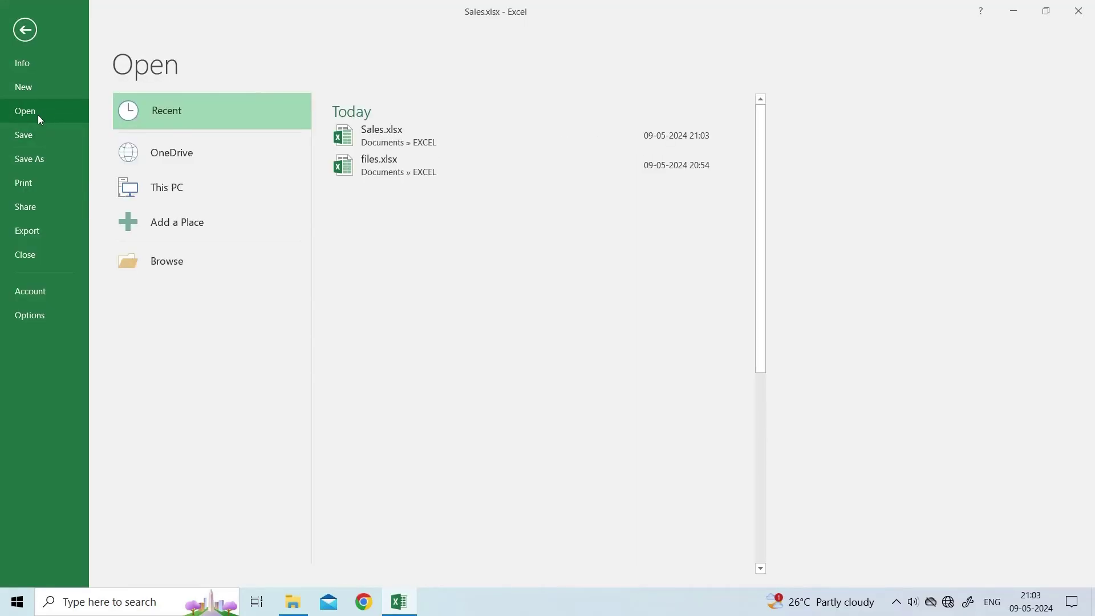
{"action": "left_click", "coordinate": [172, 268]}
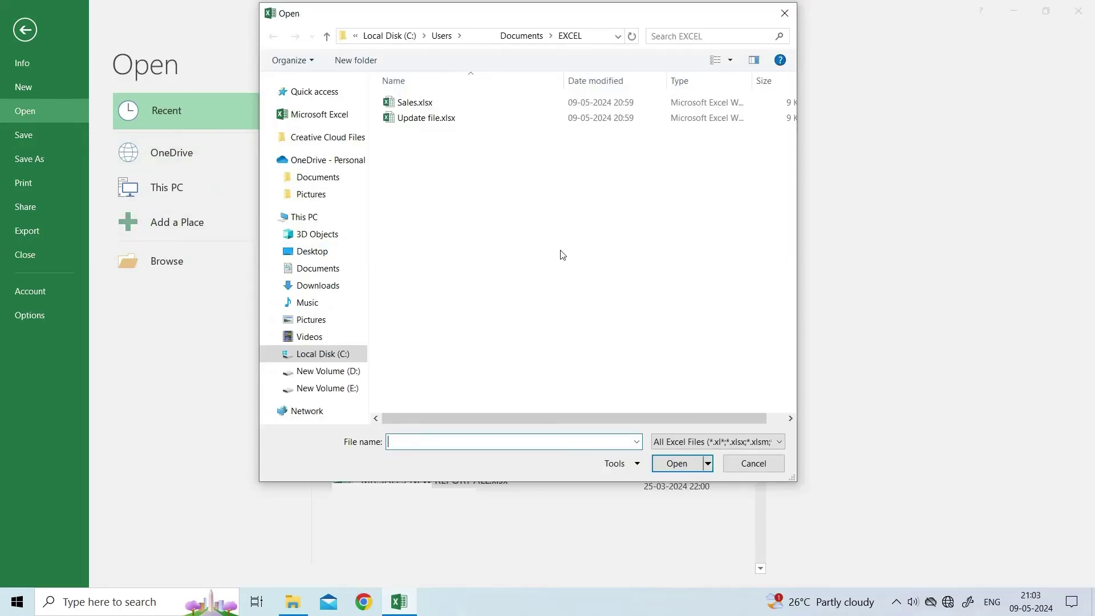
{"action": "left_click", "coordinate": [448, 120]}
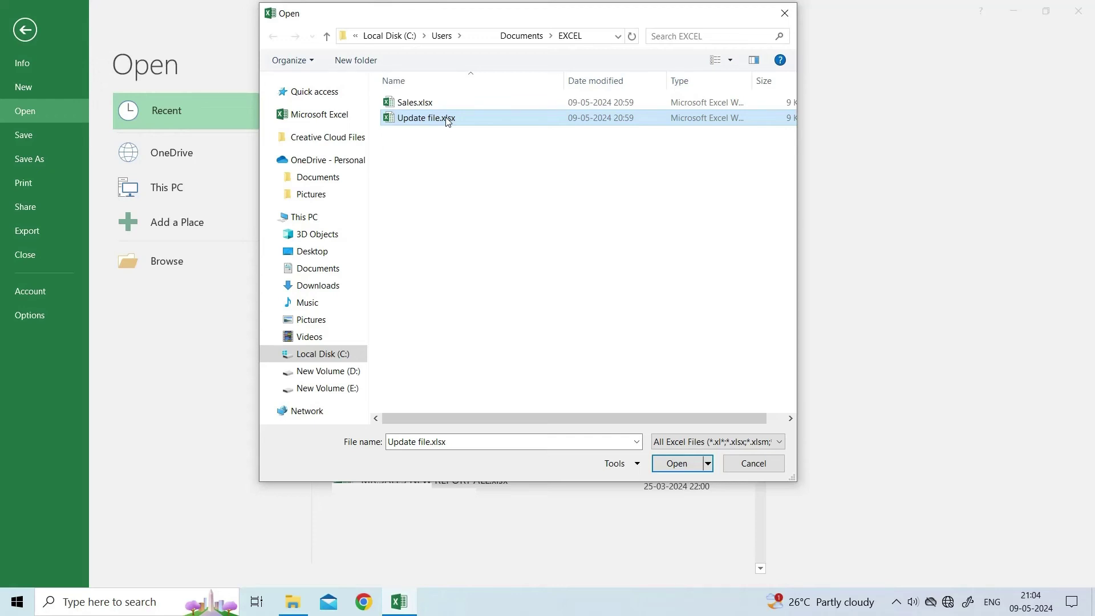
{"action": "left_click", "coordinate": [708, 464]}
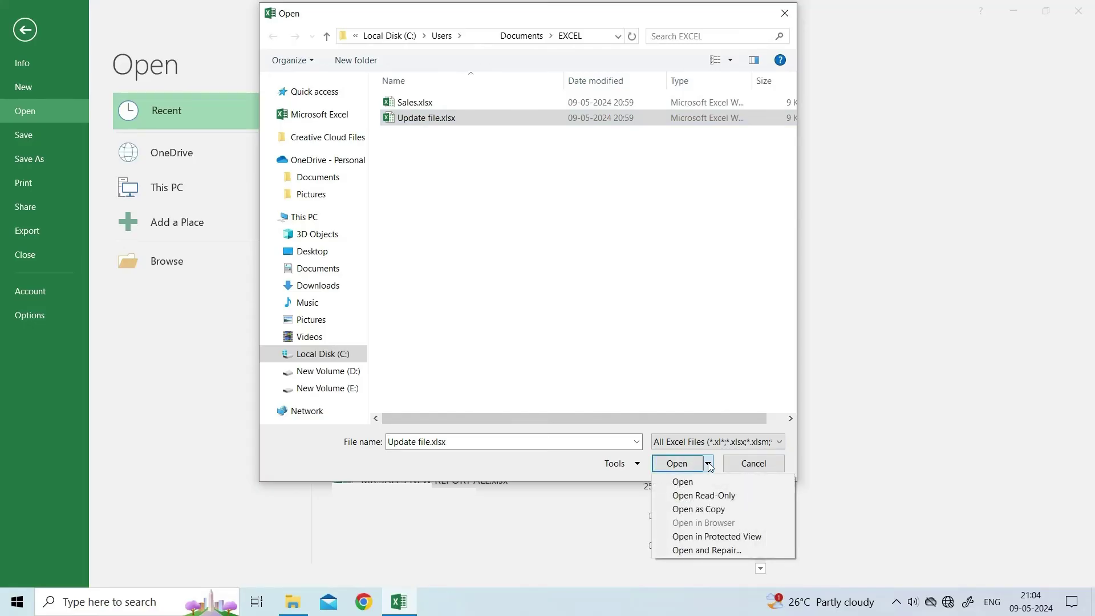
{"action": "left_click", "coordinate": [714, 554]}
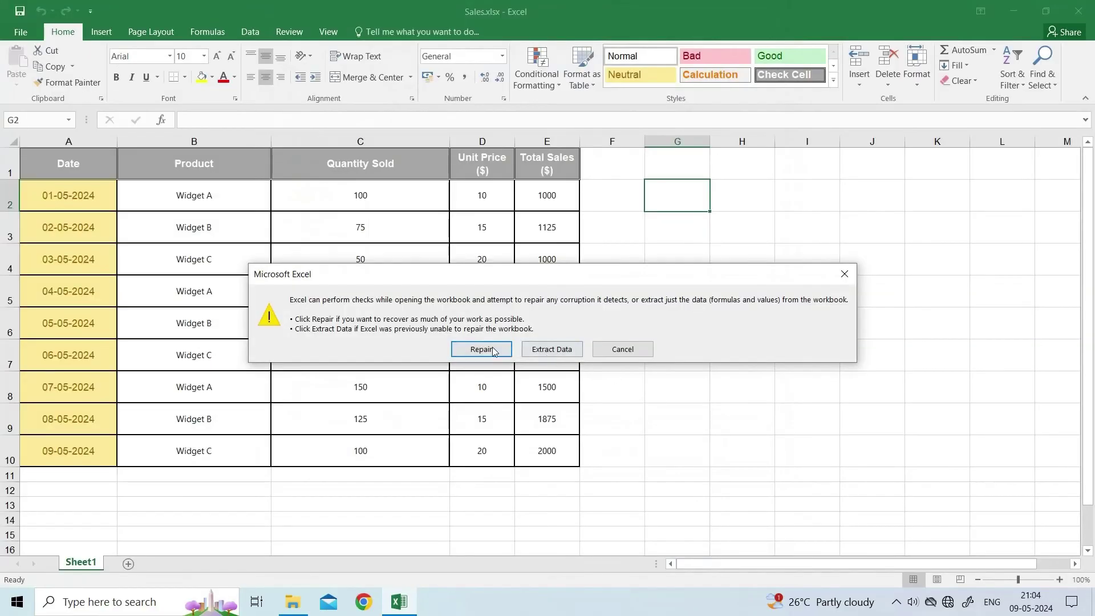
{"action": "left_click", "coordinate": [493, 349]}
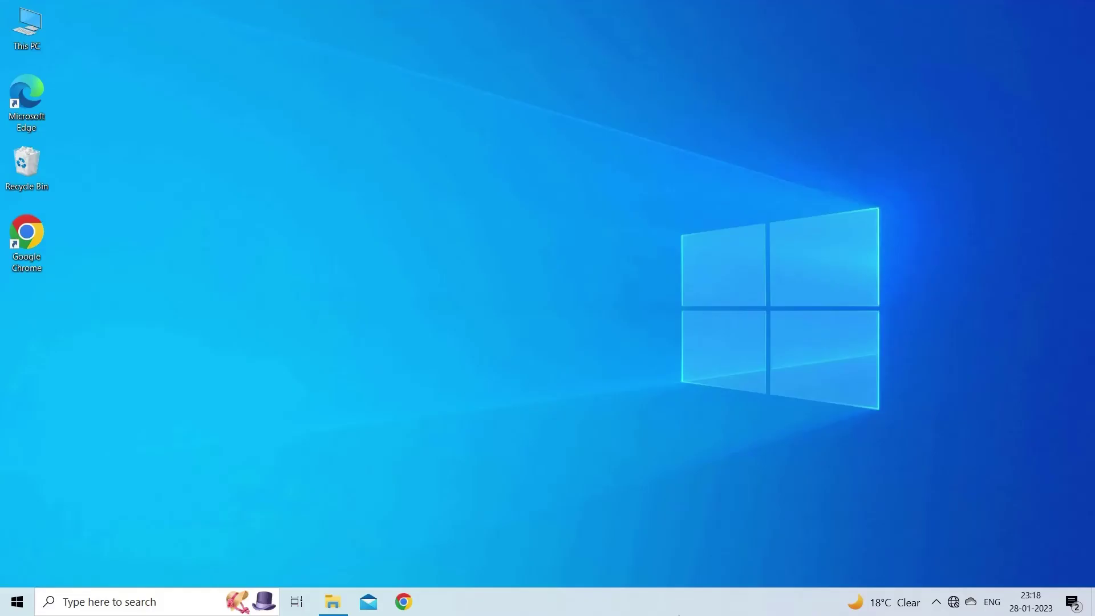